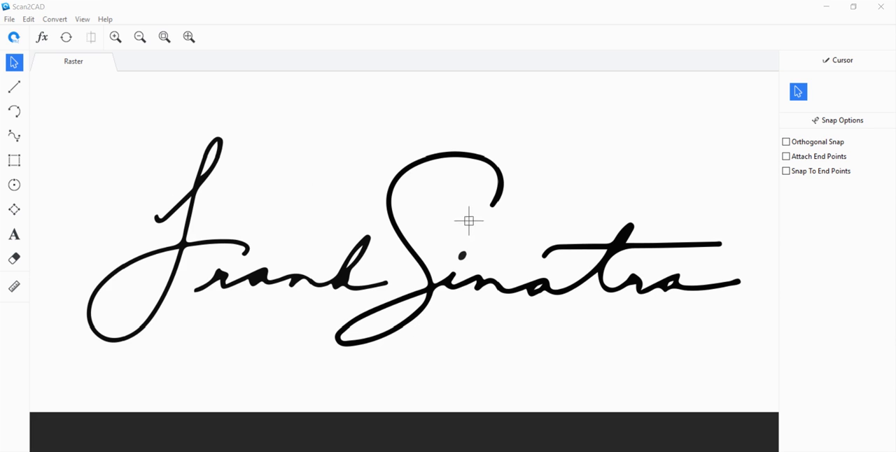
Clean the raster signature with black-and-white Threshold, Remove Speckles & Holes at 2 pixels each, and Smooth.
click(44, 40)
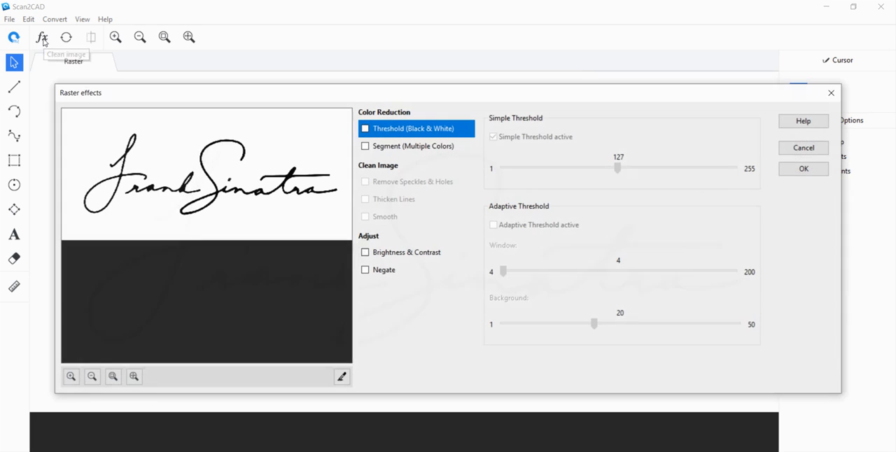
click(365, 129)
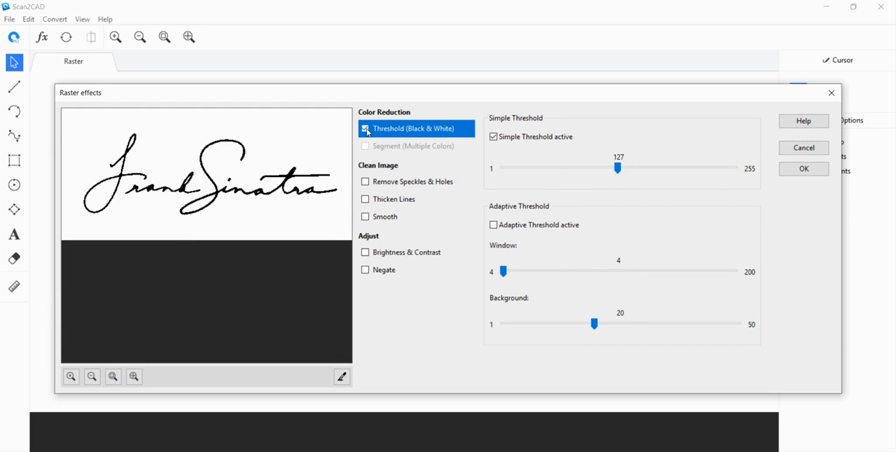
click(367, 184)
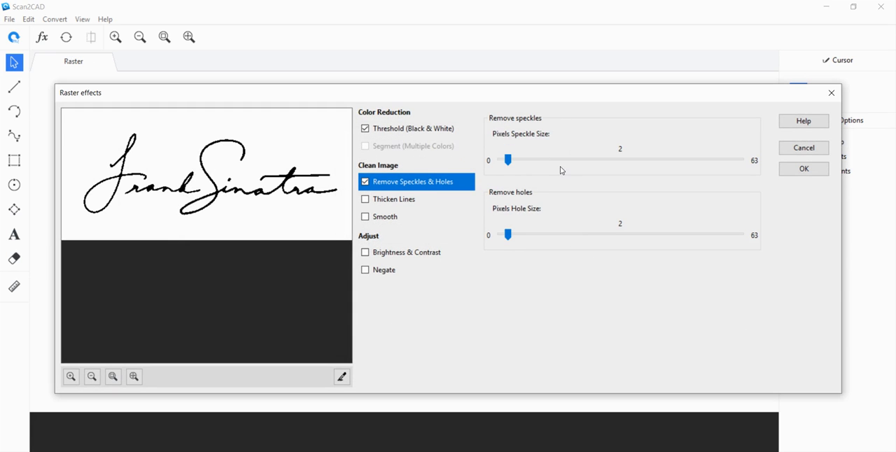
click(367, 217)
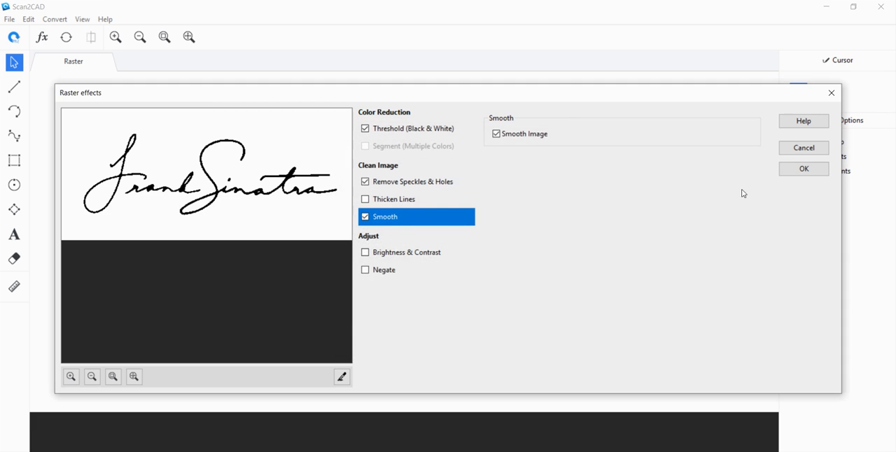
click(802, 171)
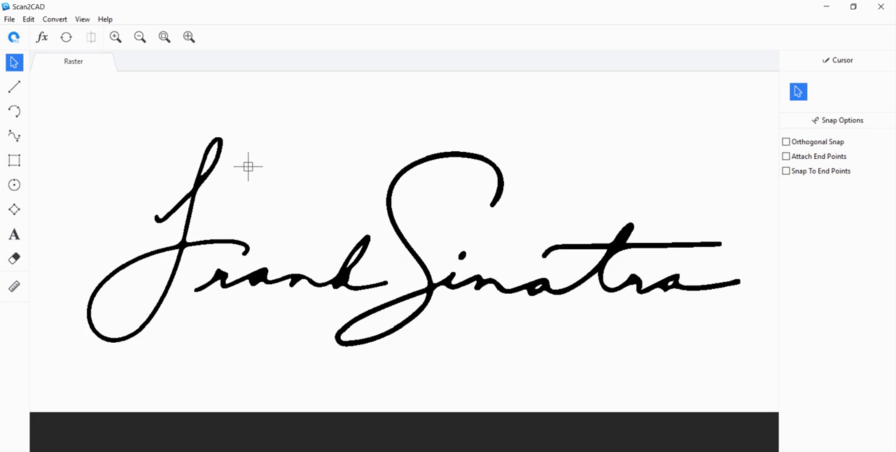
Run a Solid vectorization of the signature with vector definition 5 and turn off Identify Circles.
click(66, 37)
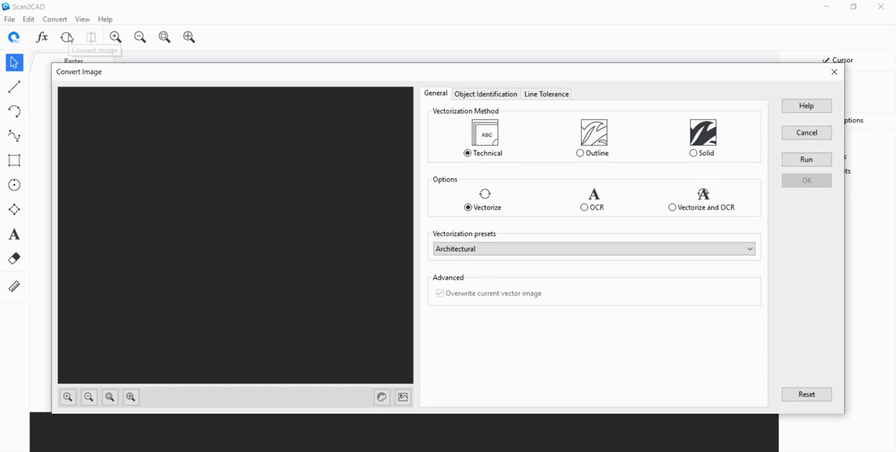
click(590, 157)
click(703, 158)
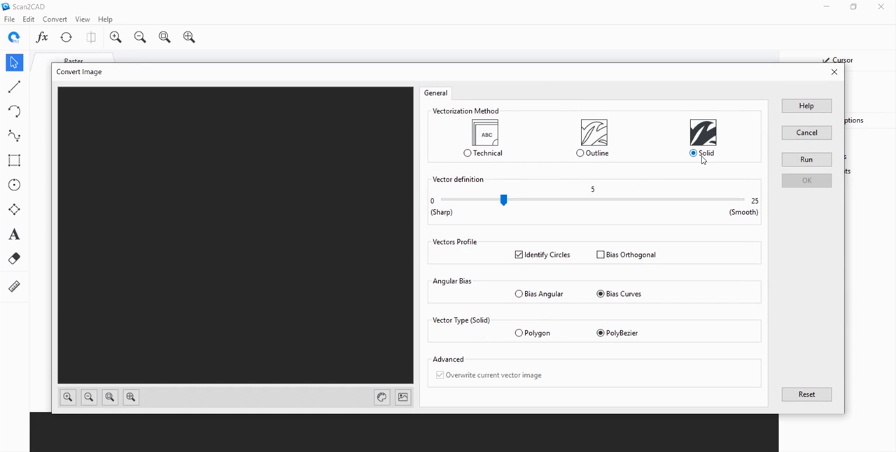
click(581, 154)
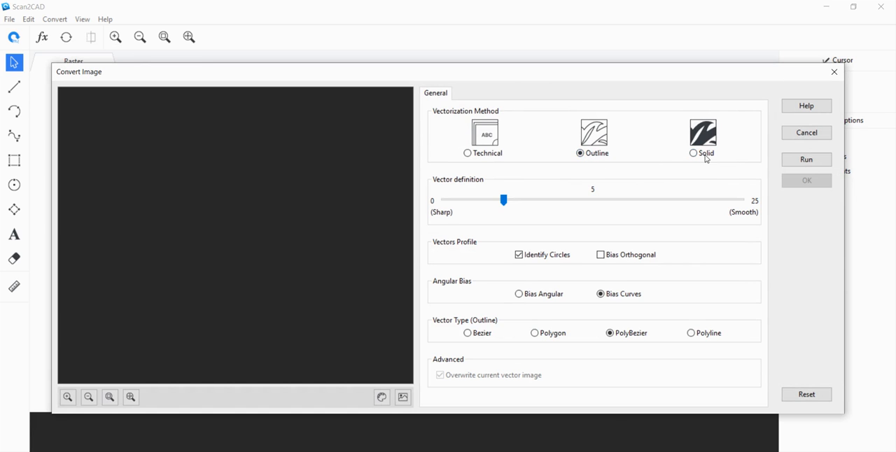
click(706, 159)
click(807, 160)
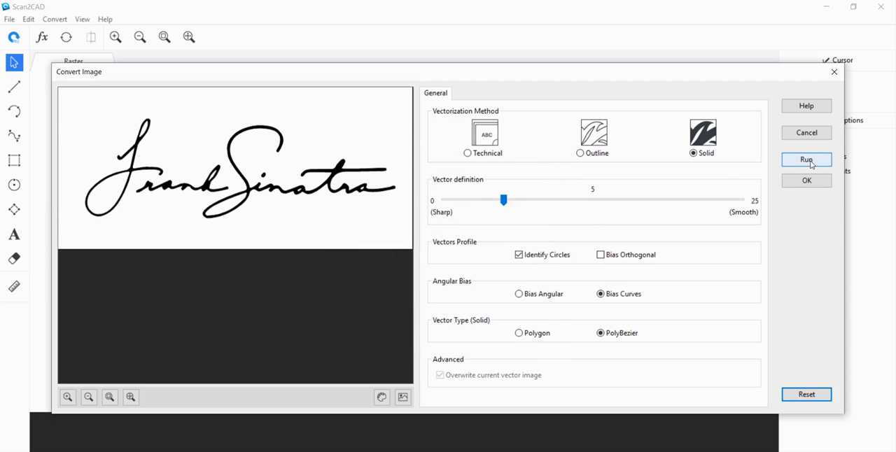
click(520, 256)
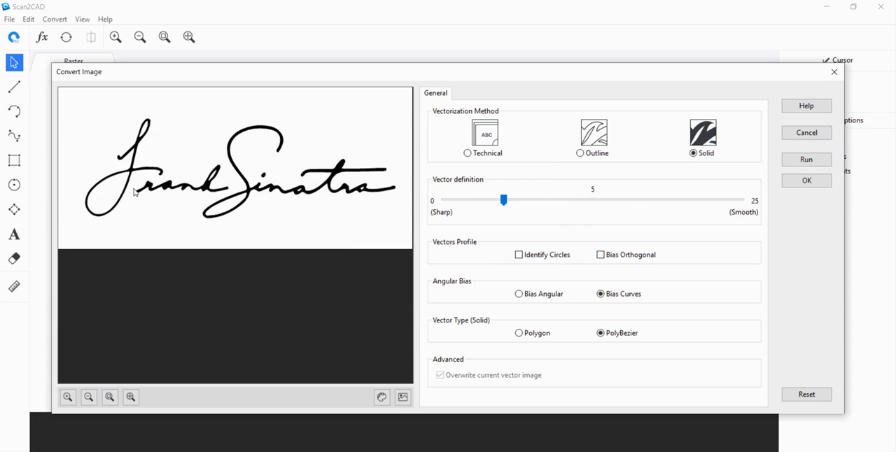
Examine the strokes of the Solid vectorization around the first letter in the conversion preview.
scroll(134, 193, up, 3)
scroll(161, 212, down, 1)
scroll(170, 224, up, 1)
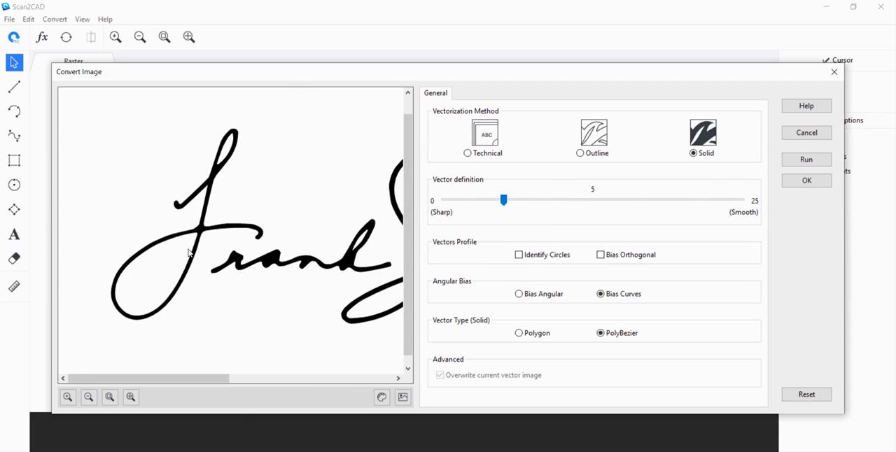
scroll(189, 254, up, 1)
scroll(247, 212, up, 1)
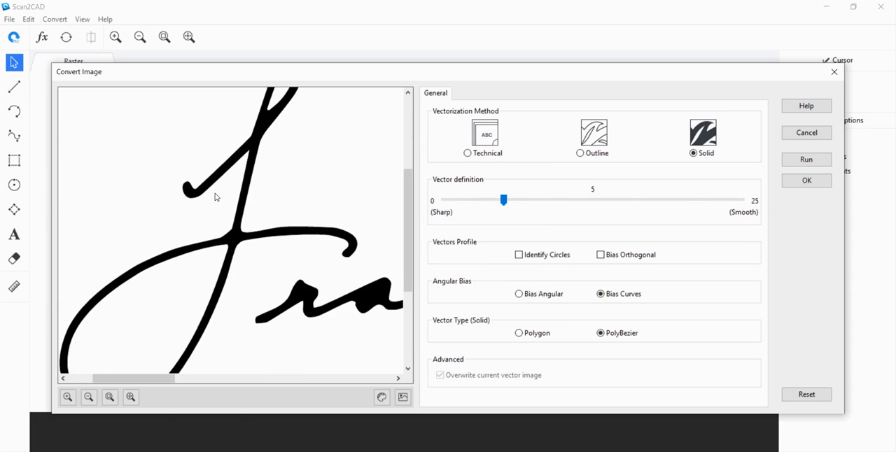
scroll(217, 200, down, 2)
scroll(221, 214, up, 1)
scroll(198, 220, down, 1)
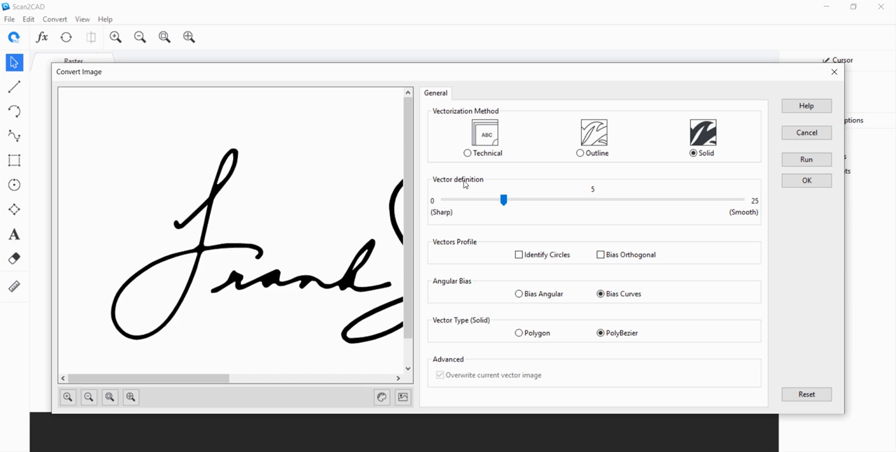
Run an Outline vectorization with PolyBezier vectors and inspect the signature's contours in the preview.
click(581, 153)
click(793, 165)
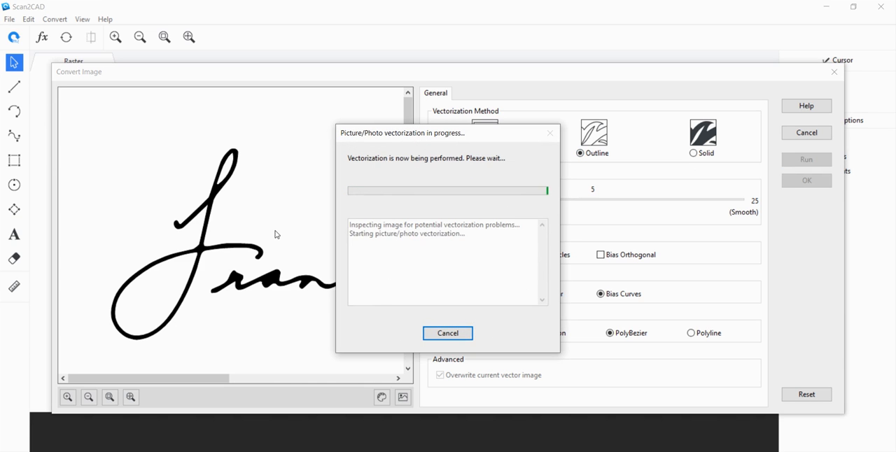
scroll(205, 251, up, 2)
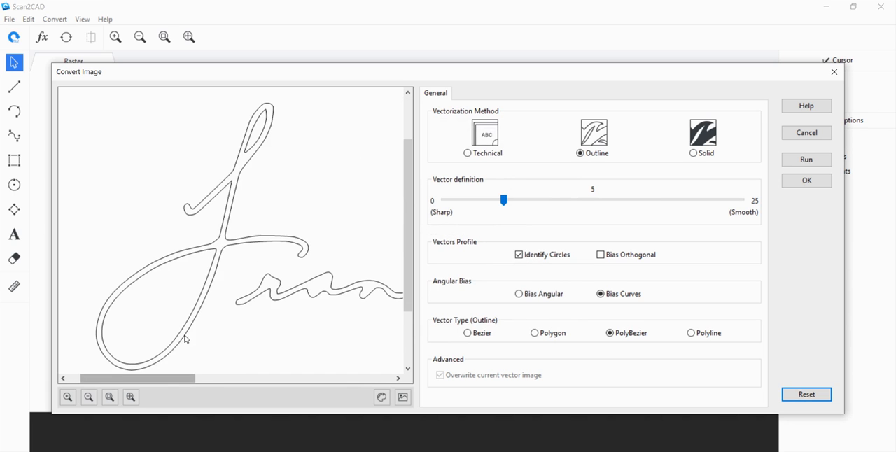
scroll(275, 214, down, 1)
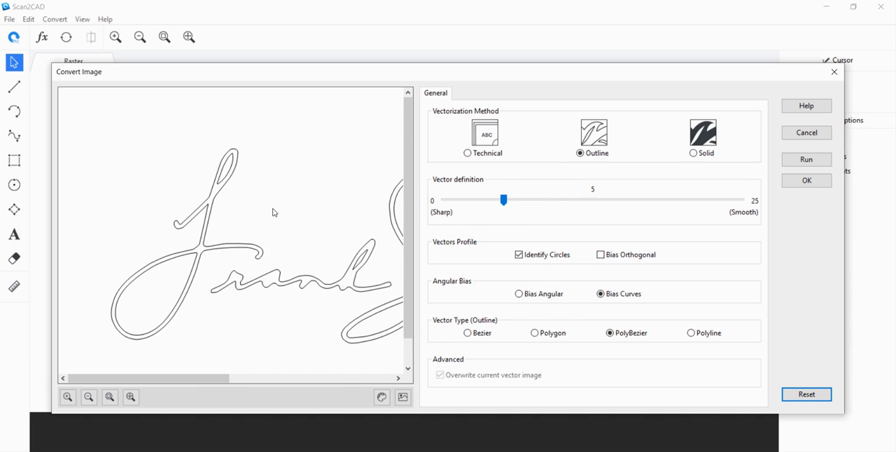
Run the vectorization again with the Solid method and accept the filled signature as the vector image.
click(694, 152)
click(789, 162)
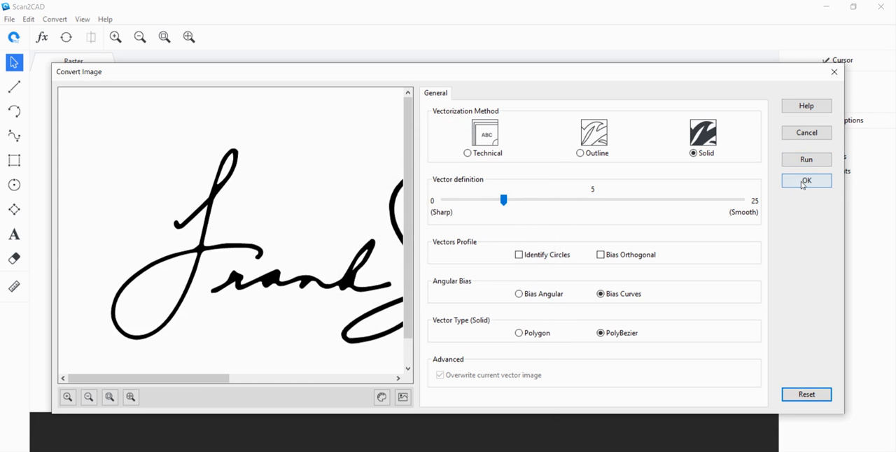
click(803, 184)
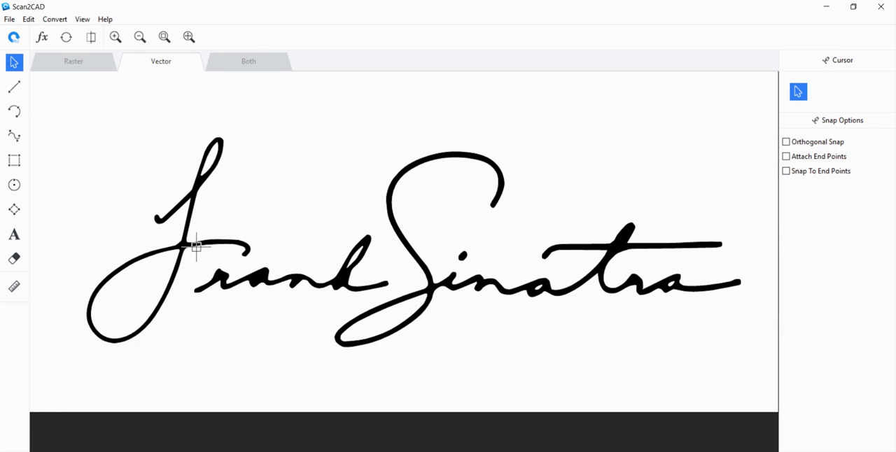
Erase the inner shapes of the upper and lower loops in the letter F.
scroll(180, 264, up, 3)
click(323, 267)
click(313, 257)
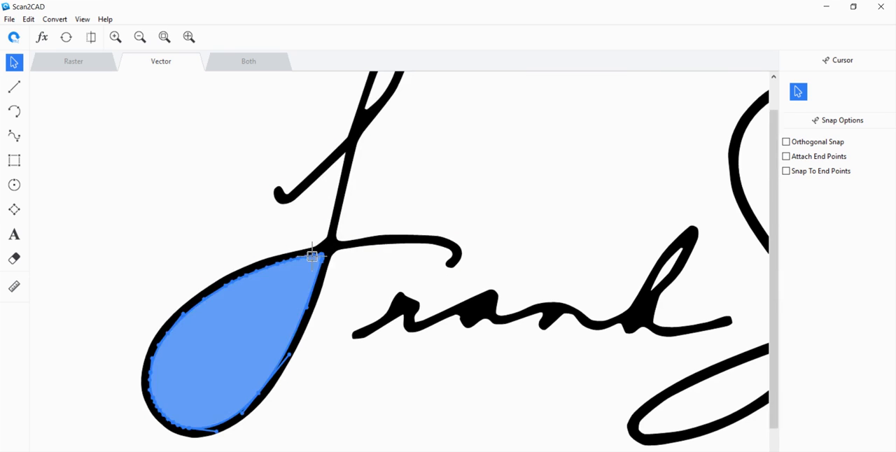
scroll(204, 212, down, 3)
scroll(292, 208, up, 2)
click(282, 203)
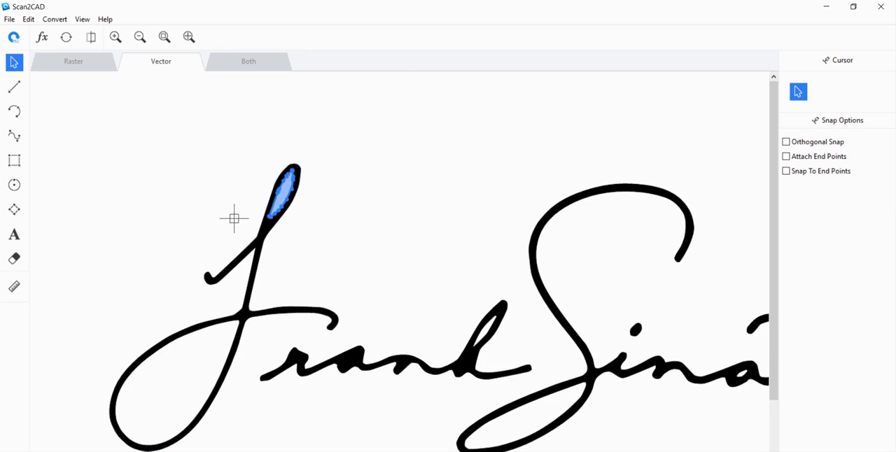
key(e)
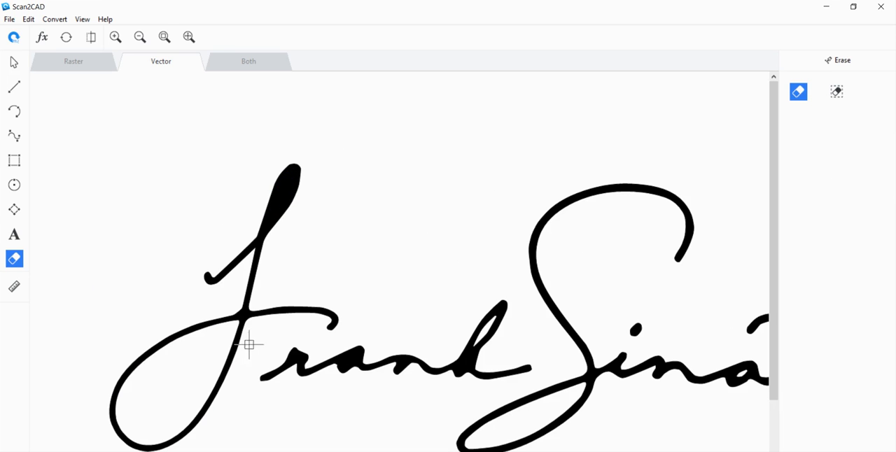
click(237, 326)
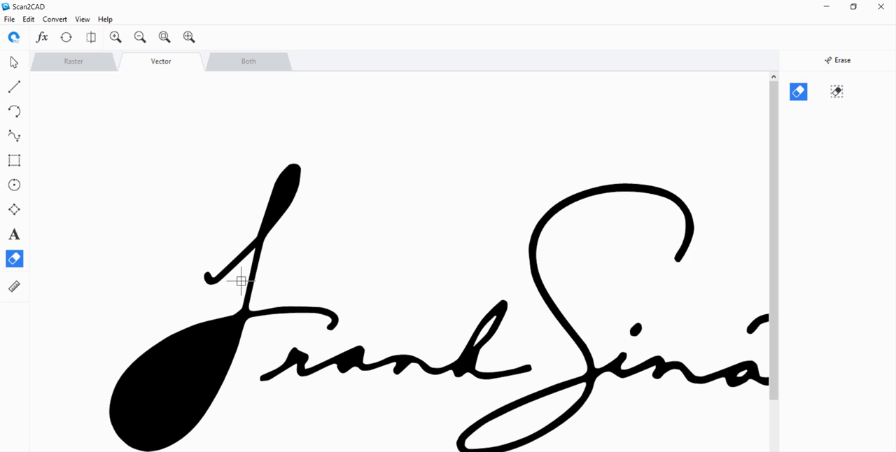
Close the vector image of the signature without saving its changes.
click(9, 18)
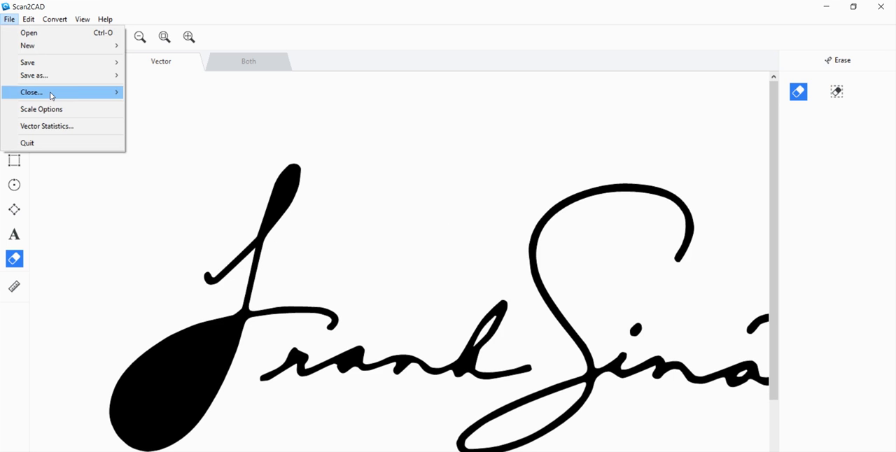
mouse_move(51, 93)
click(166, 105)
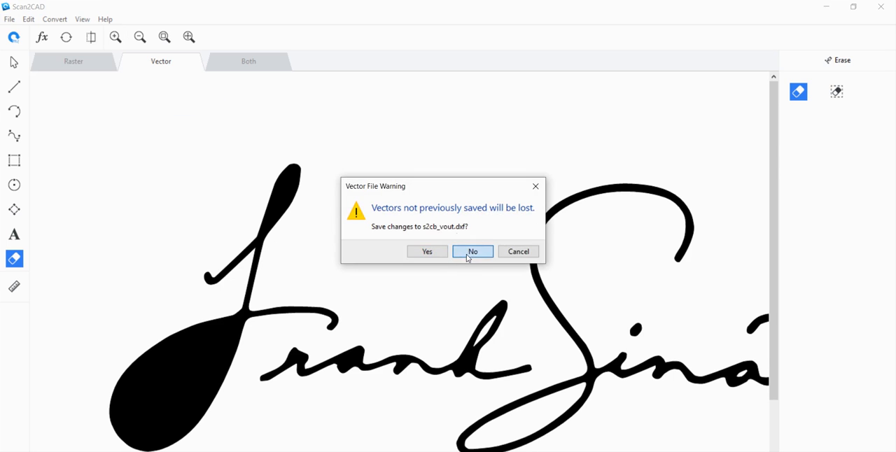
click(468, 253)
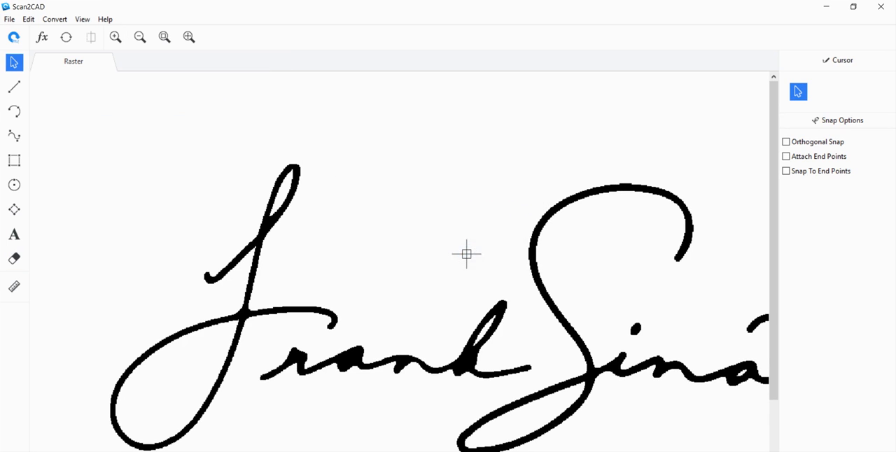
Vectorize the raster signature with the Outline method using PolyBezier vectors, and turn off Identify Circles.
click(70, 39)
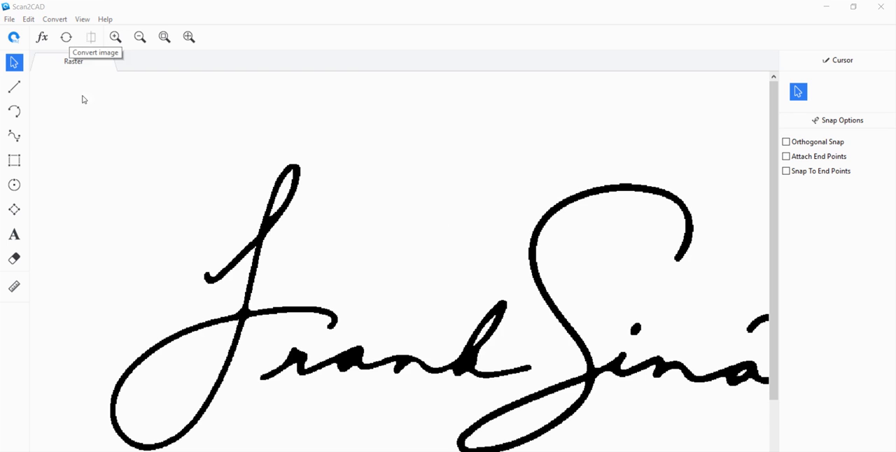
click(581, 153)
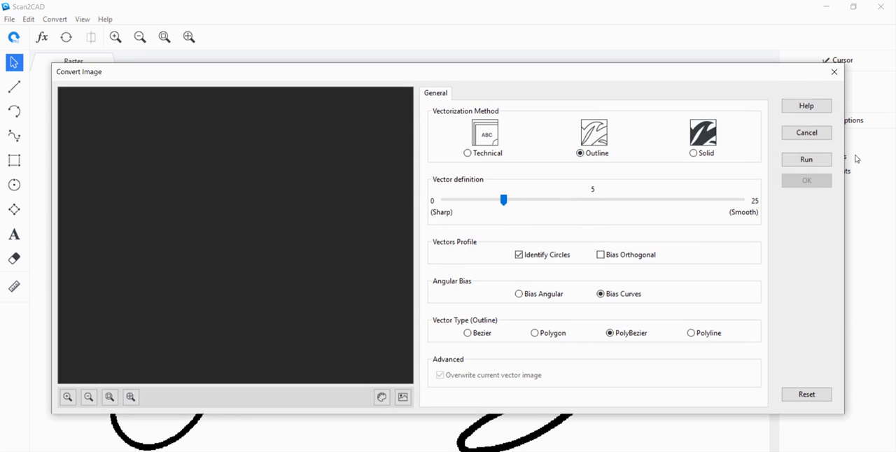
click(817, 159)
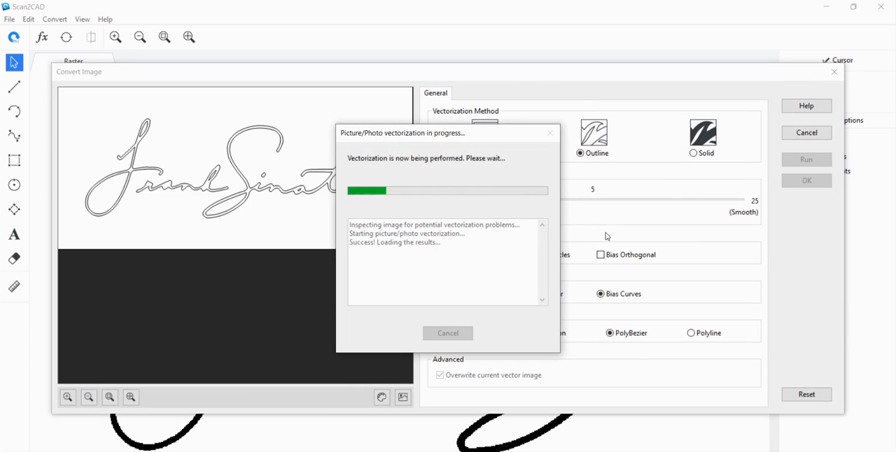
click(520, 256)
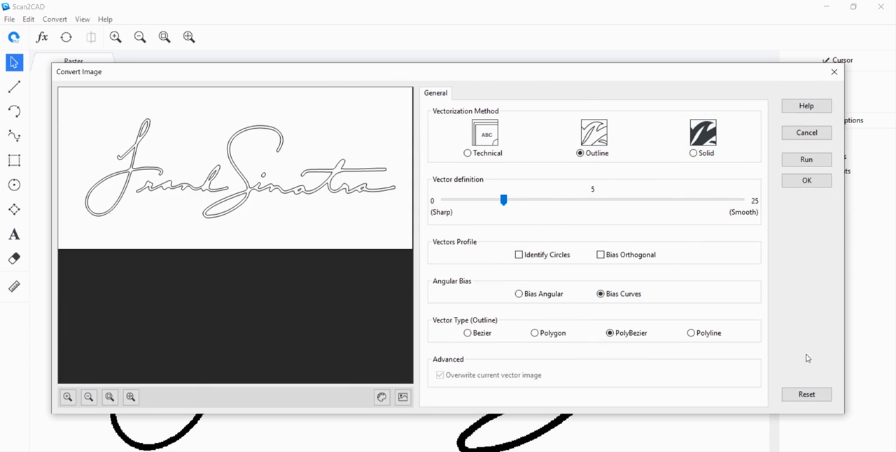
scroll(184, 201, up, 3)
scroll(284, 266, down, 3)
Rerun the Outline vectorization without circle identification and accept it as the vector image.
click(804, 182)
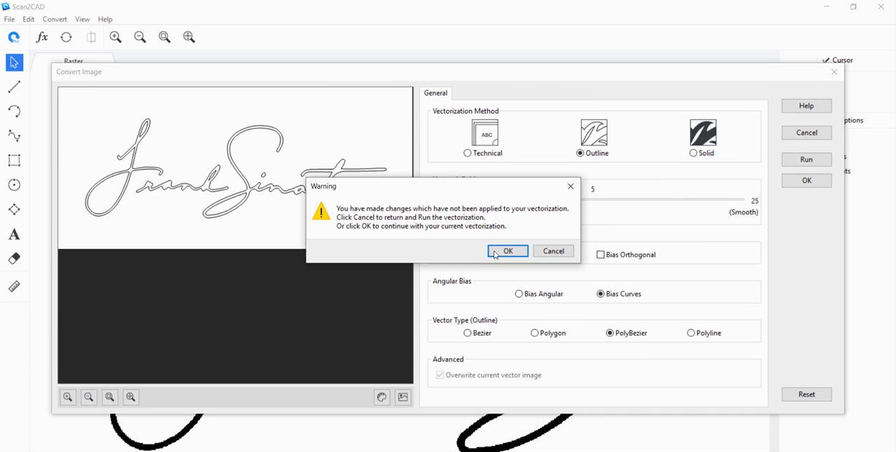
click(570, 186)
click(807, 160)
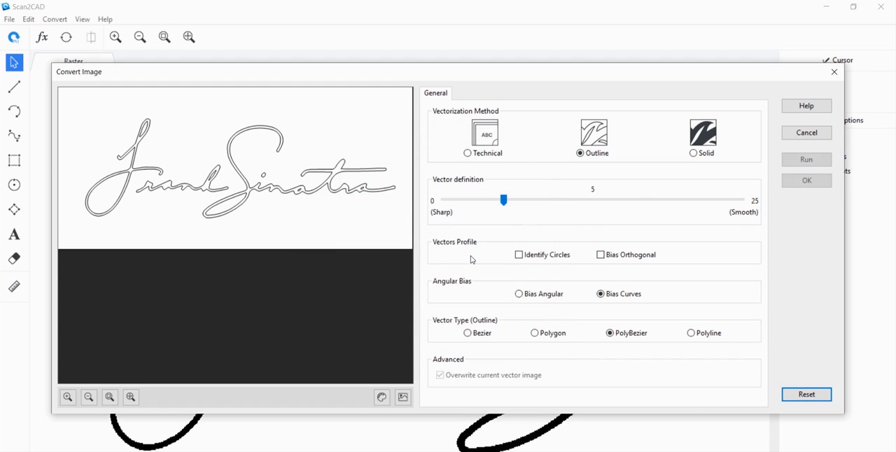
click(804, 184)
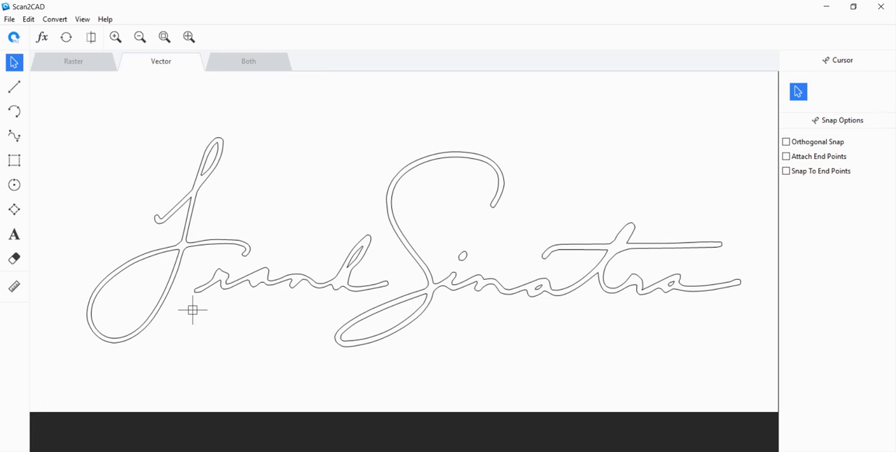
scroll(193, 271, up, 1)
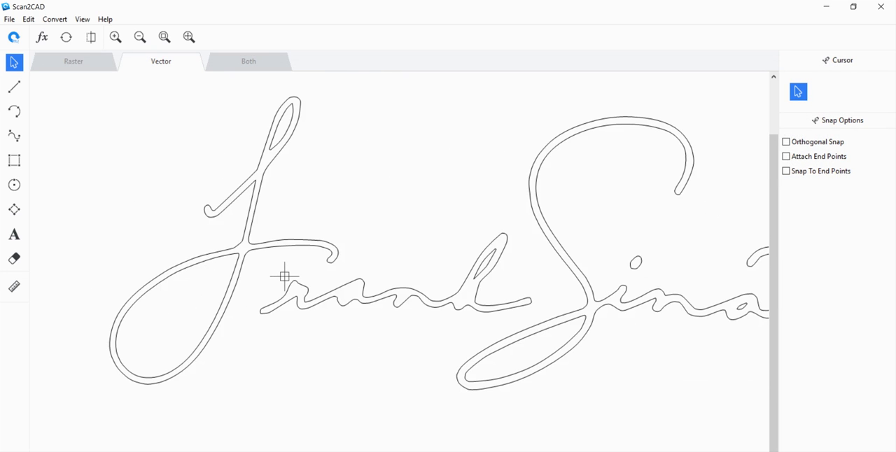
scroll(286, 276, up, 1)
scroll(336, 281, down, 2)
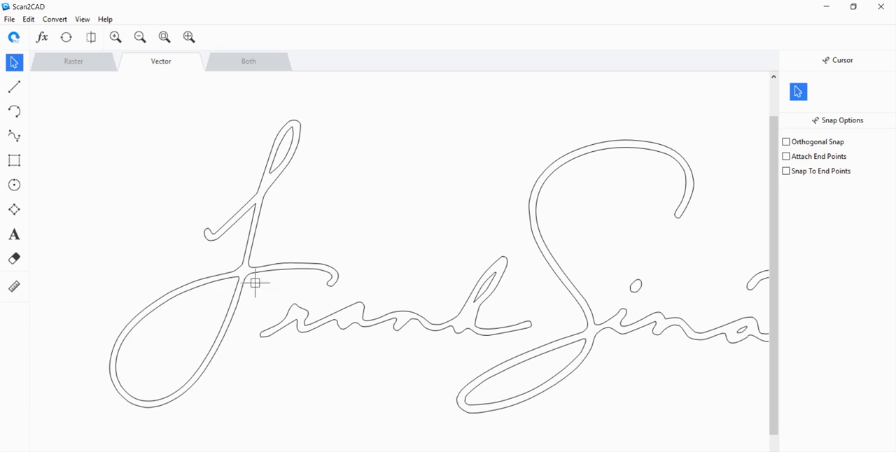
scroll(327, 264, down, 1)
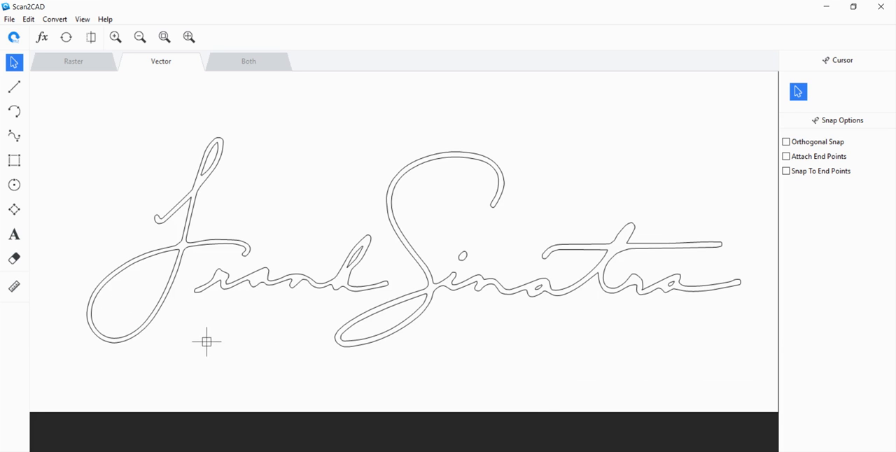
scroll(219, 223, up, 1)
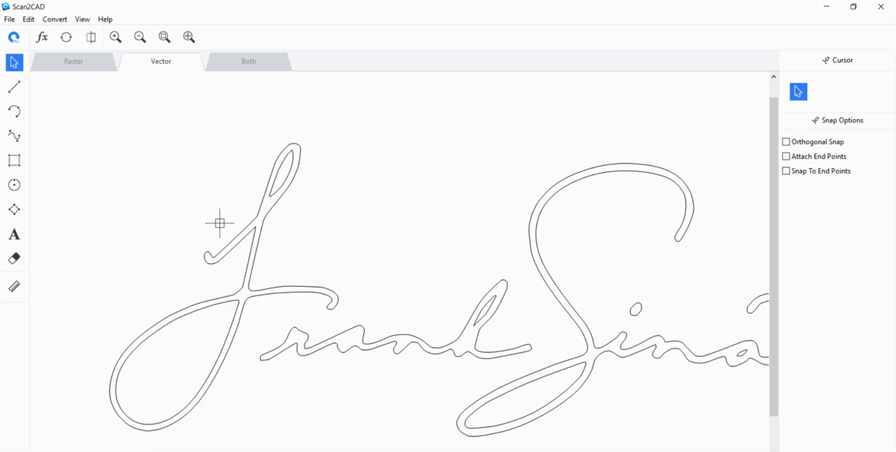
click(260, 208)
scroll(326, 236, down, 1)
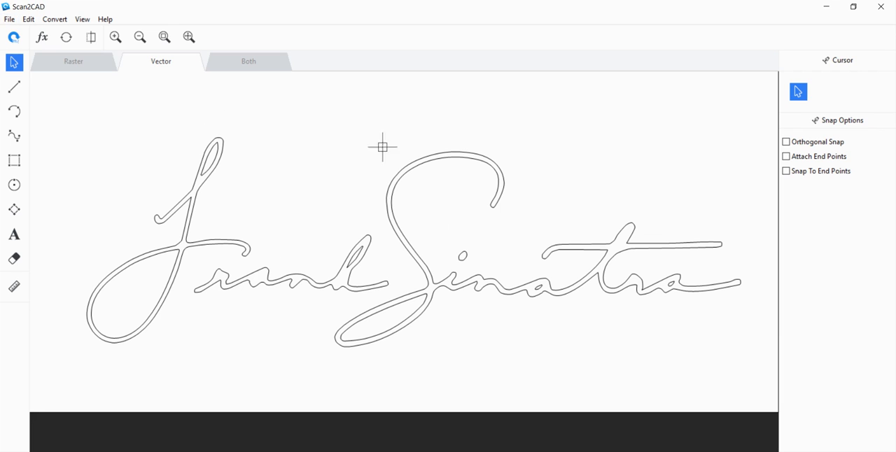
Save the vector image in the Convert Signature folder as Signature, in DWG (AutoCAD 2018) format.
click(9, 19)
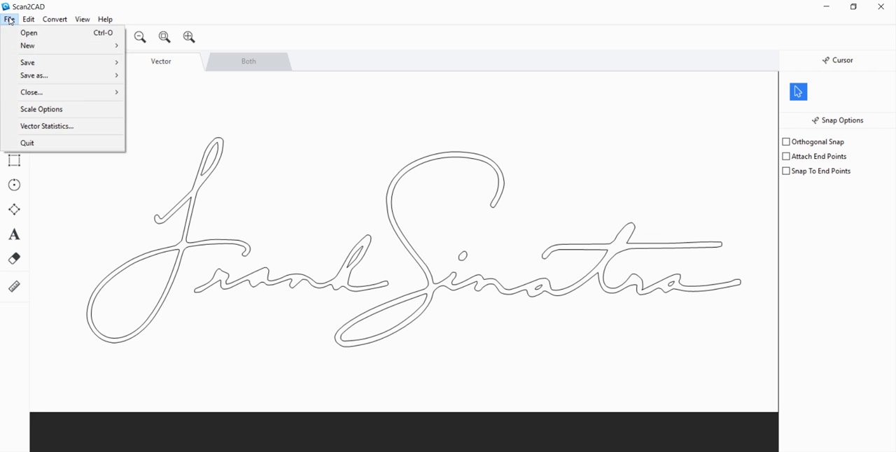
mouse_move(60, 74)
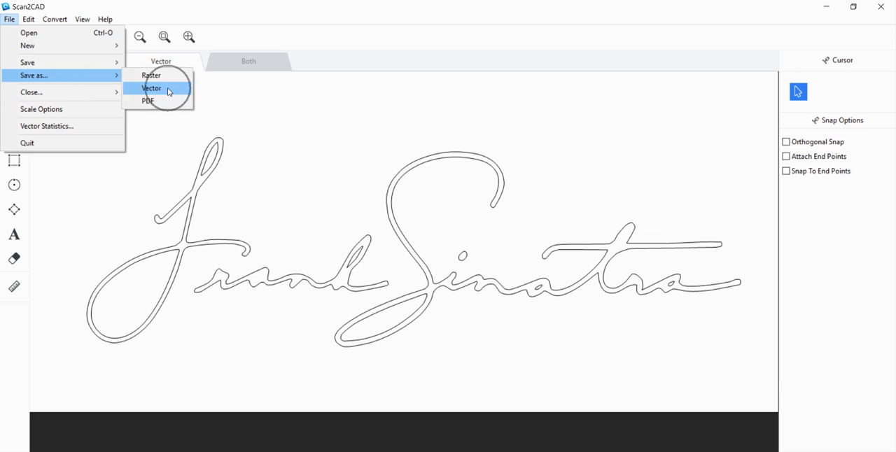
click(168, 90)
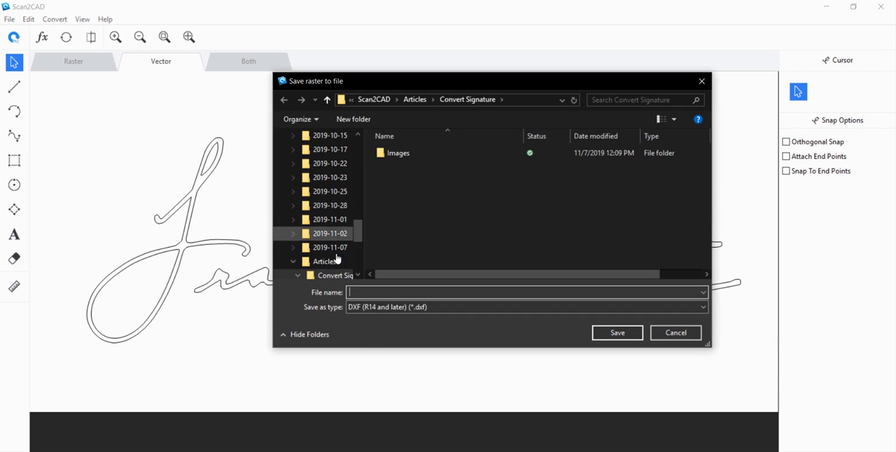
click(429, 308)
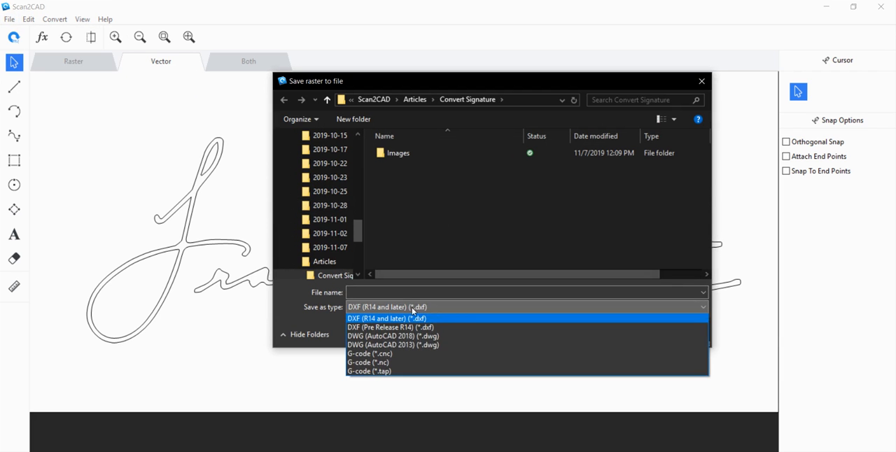
click(444, 336)
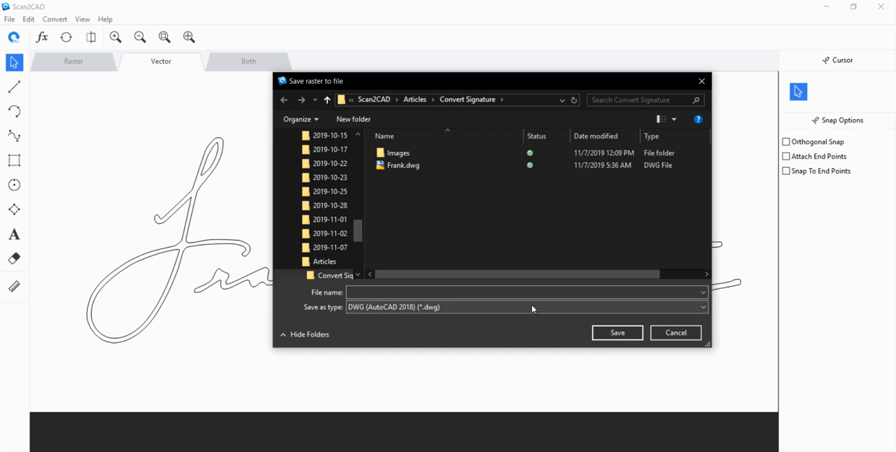
click(408, 290)
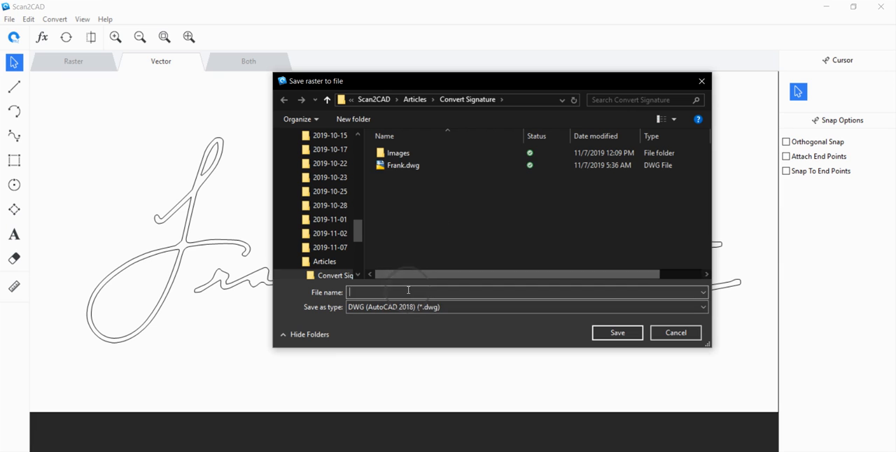
text(Signature)
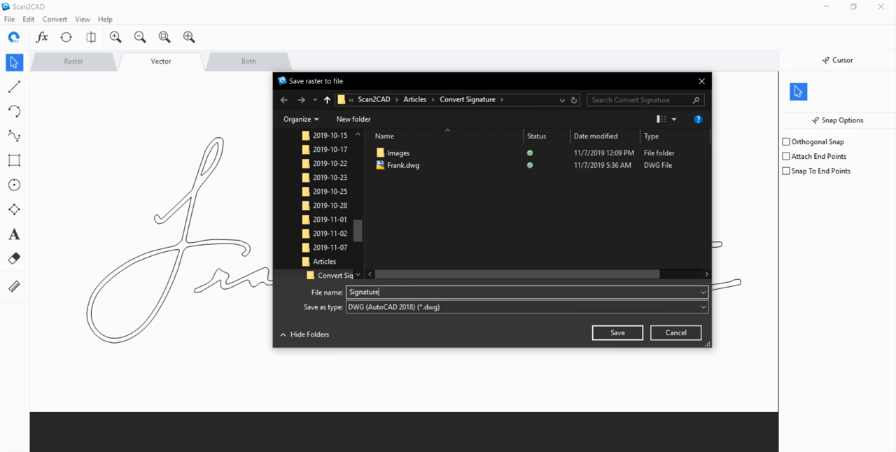
click(596, 334)
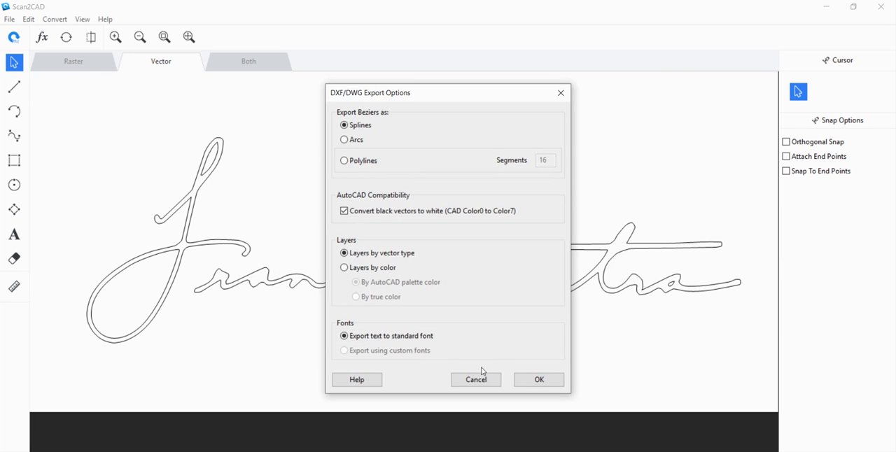
Export the DWG with Beziers as splines, black vectors converted to white, layers by vector type and text in standard font.
click(347, 210)
click(347, 210)
click(343, 211)
click(543, 378)
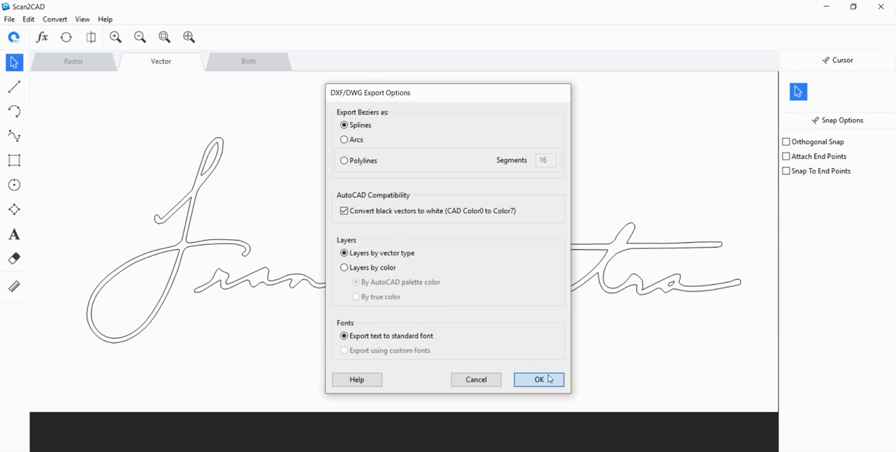